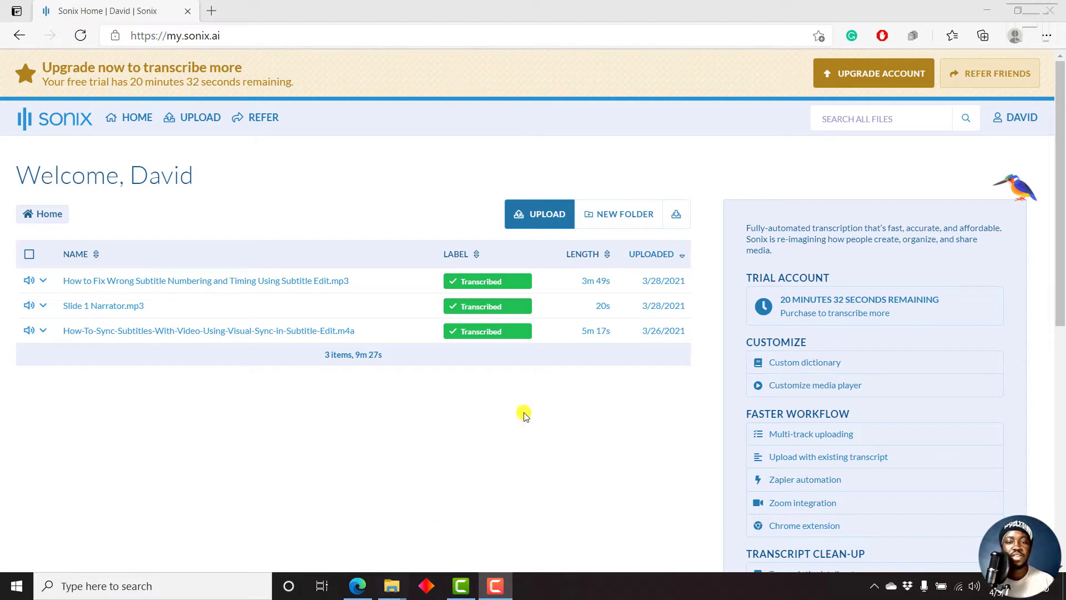
Start a new file upload from the Sonix home dashboard.
left_click(535, 216)
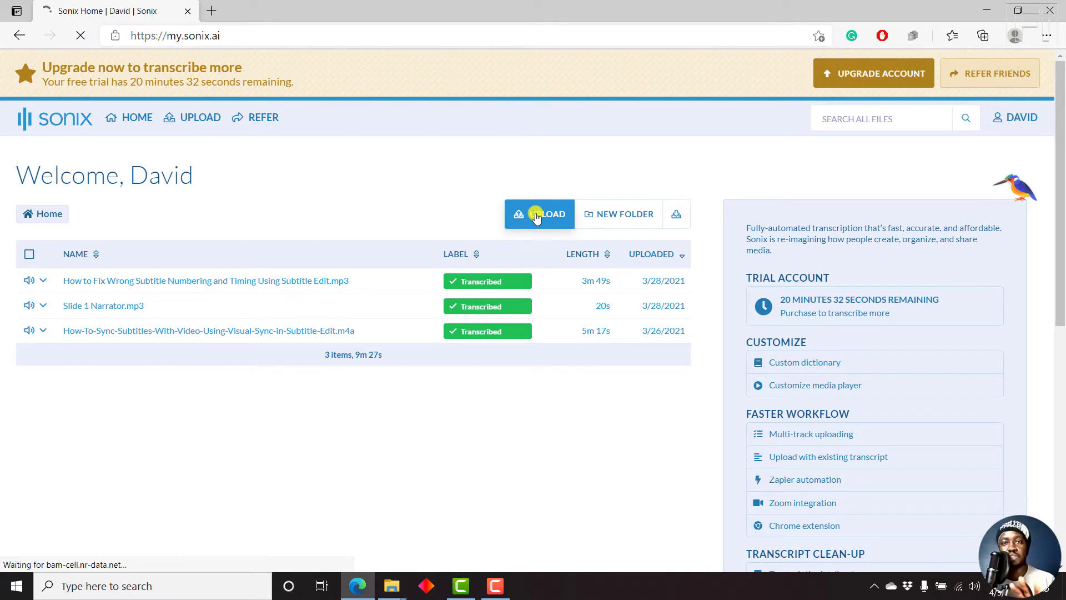
Load the Sonix upload page and place the intro videos folder beside the browser.
left_click(535, 215)
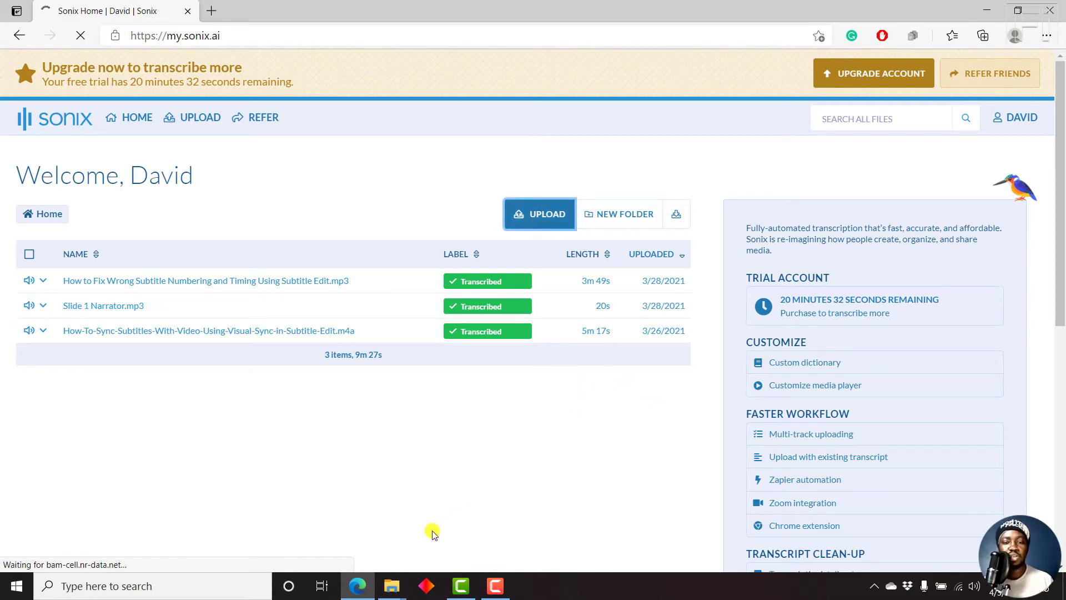
mouse_move(392, 585)
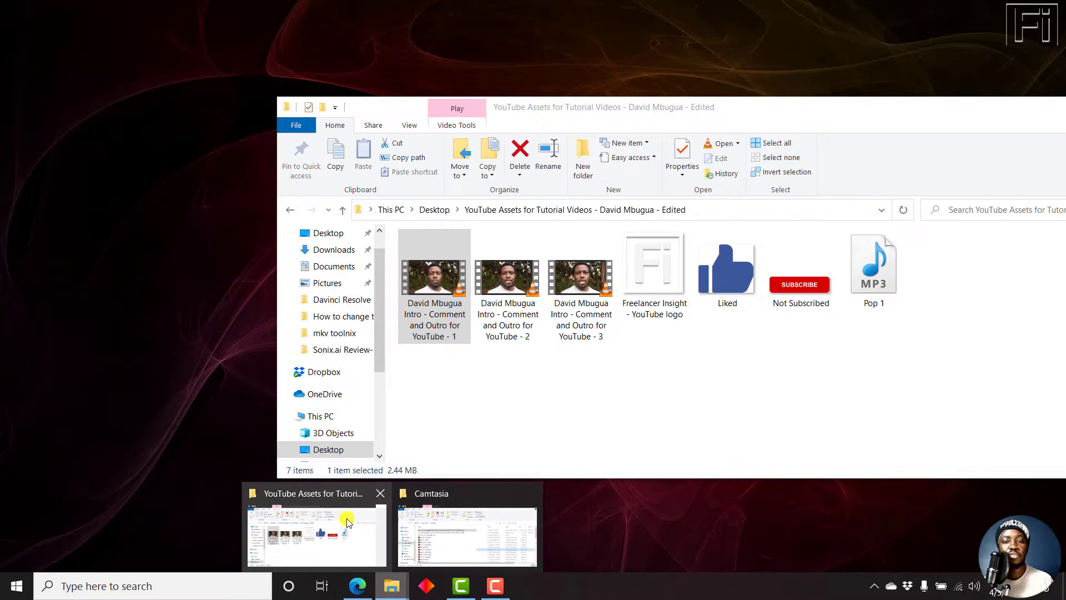
left_click(319, 532)
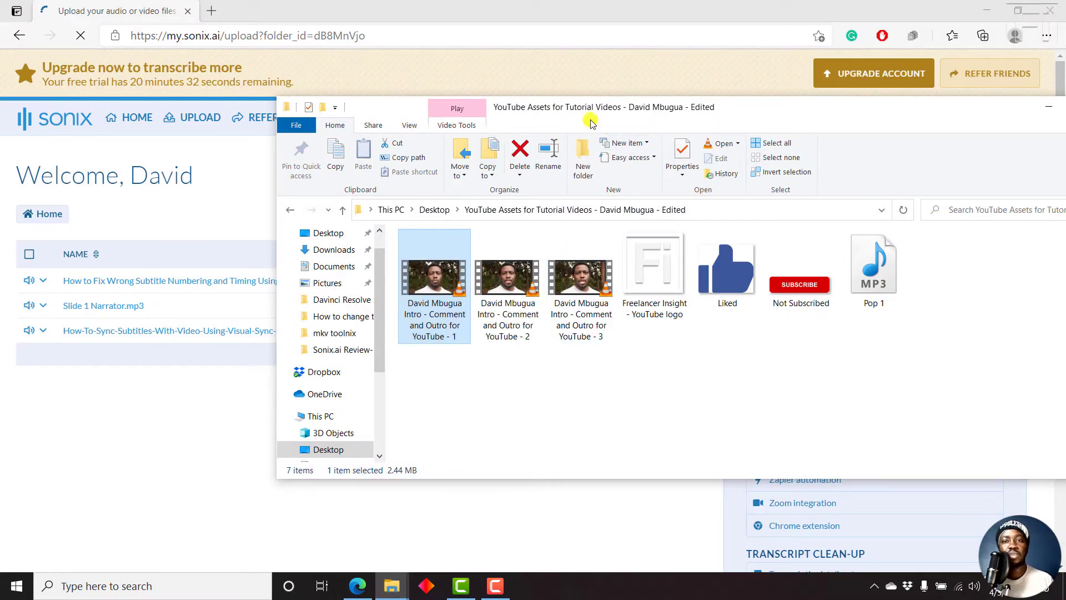
left_click_drag(568, 109, 689, 139)
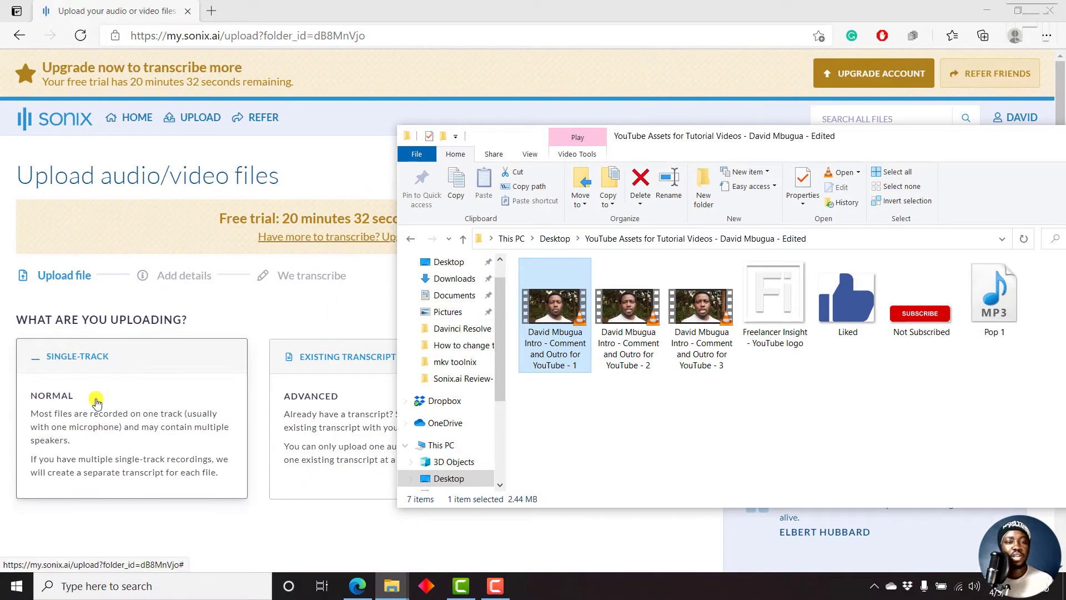
left_click(222, 311)
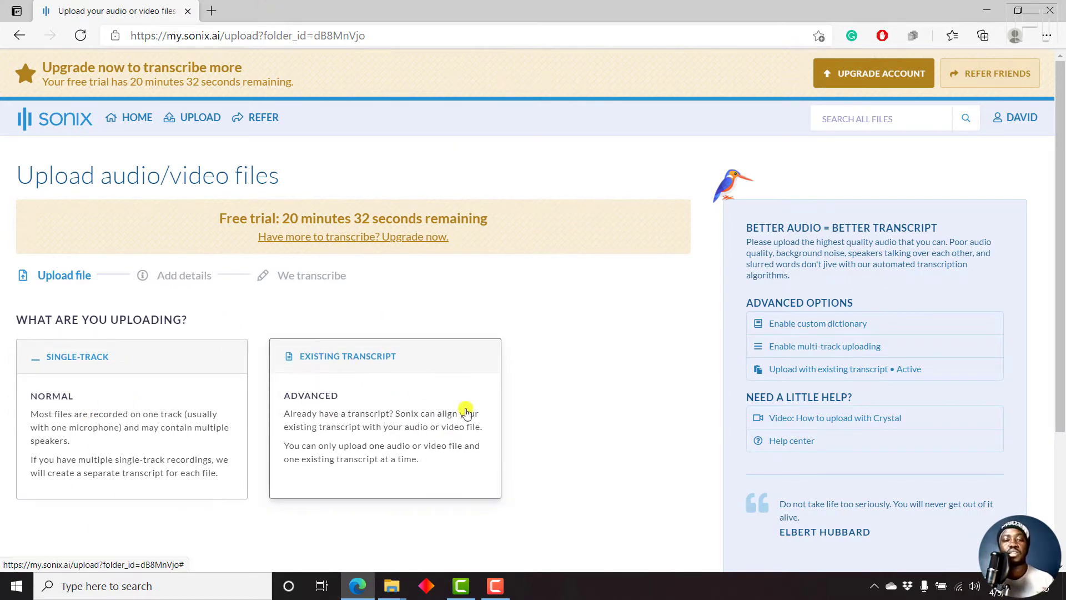
Upload the 2.6 MB intro MP4 as a single-track file with English as the spoken language.
left_click(141, 427)
mouse_move(391, 585)
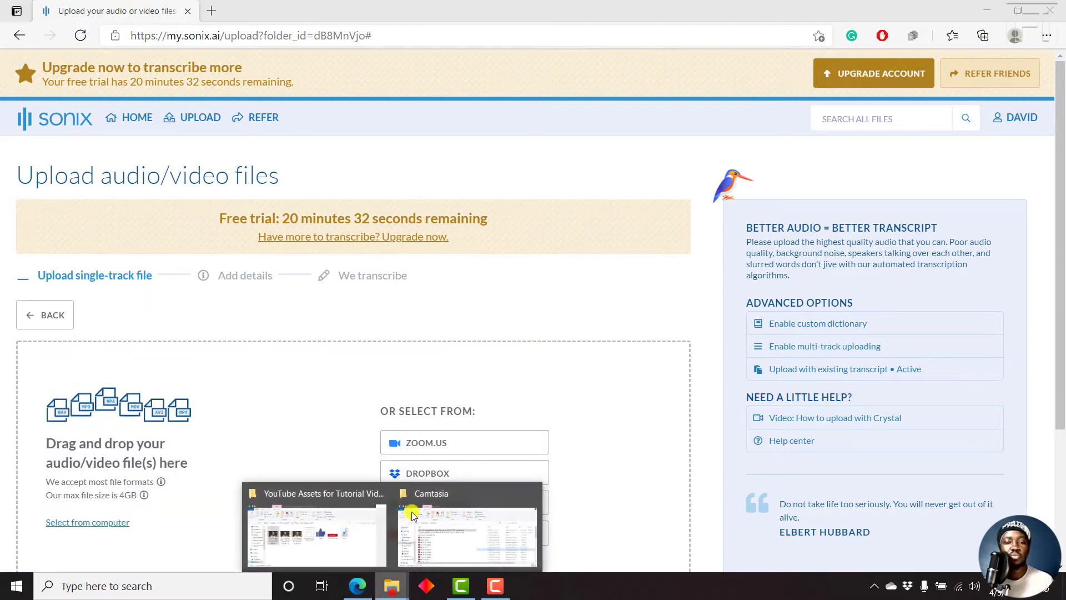
left_click(328, 530)
left_click_drag(572, 299, 84, 484)
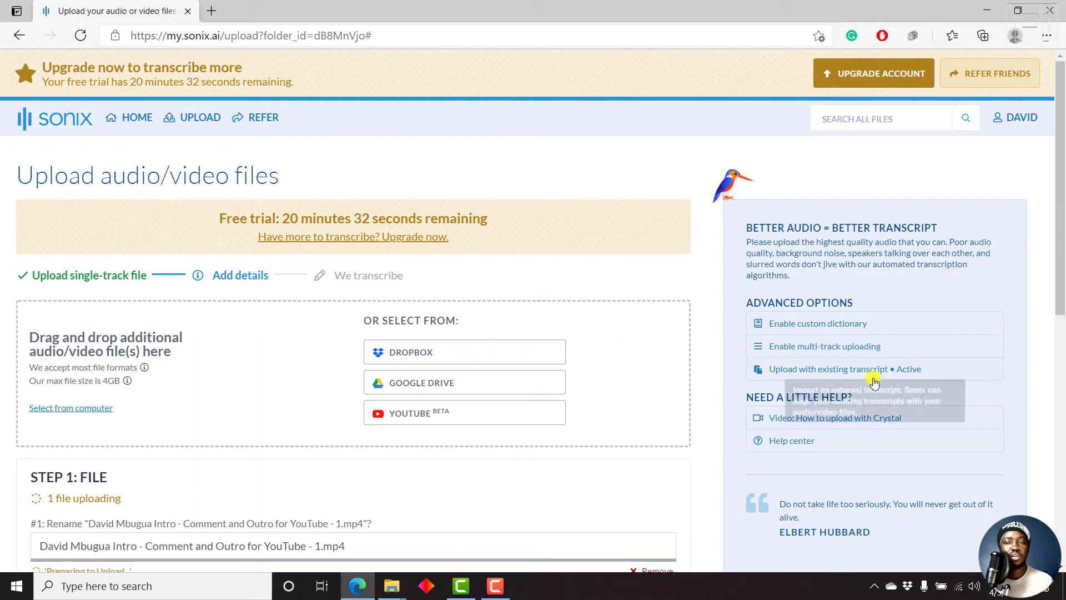
left_click_drag(1061, 195, 1061, 309)
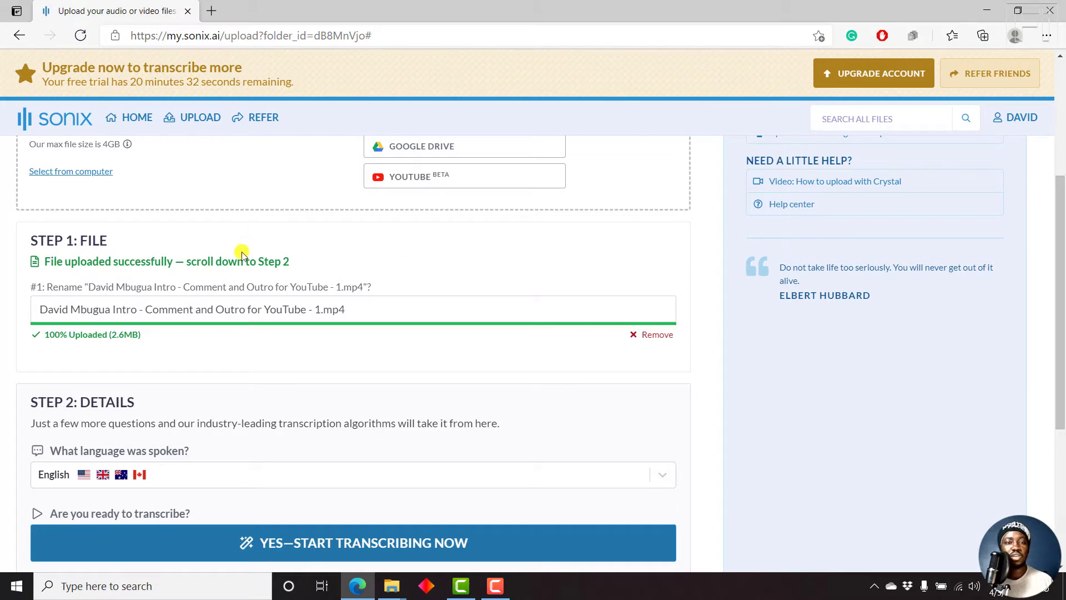
scroll(345, 346, "down", 3)
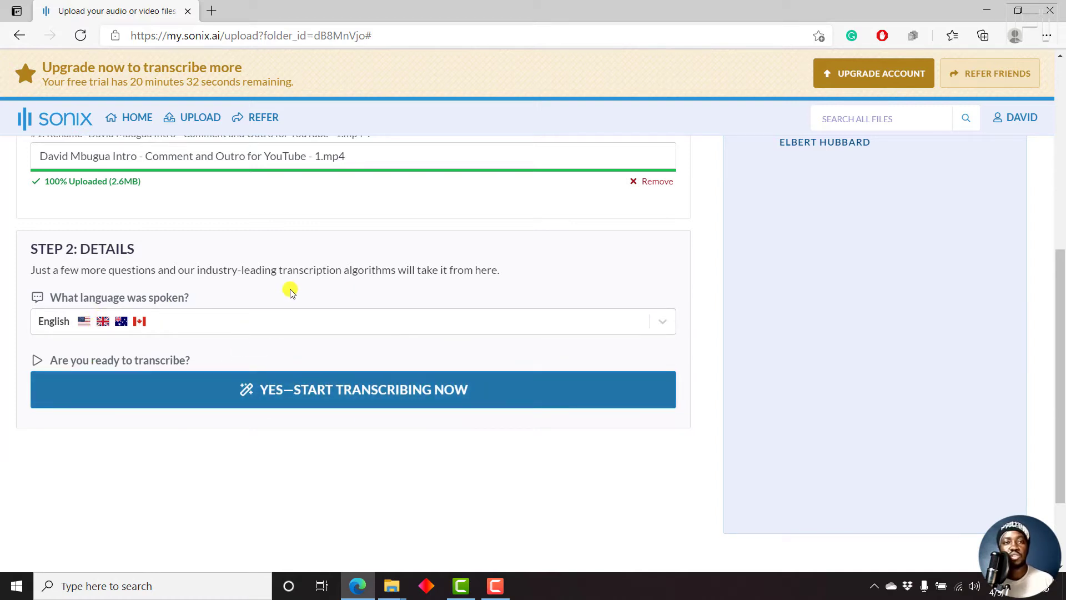
Start transcribing the uploaded 7-second intro video.
left_click(352, 390)
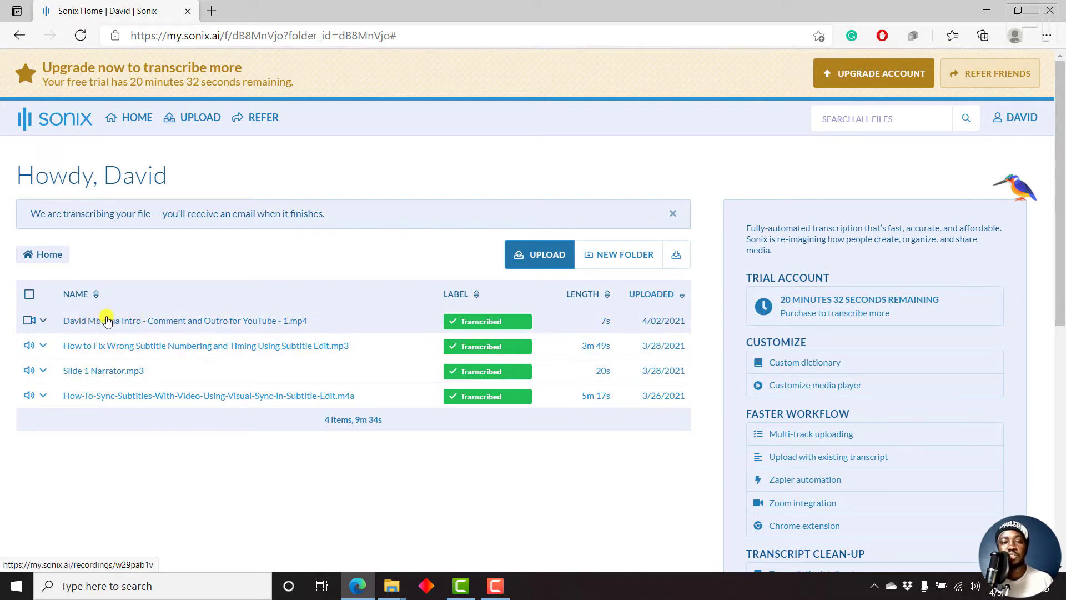
Open the intro video's transcript and dismiss the transcript quality report.
left_click(147, 322)
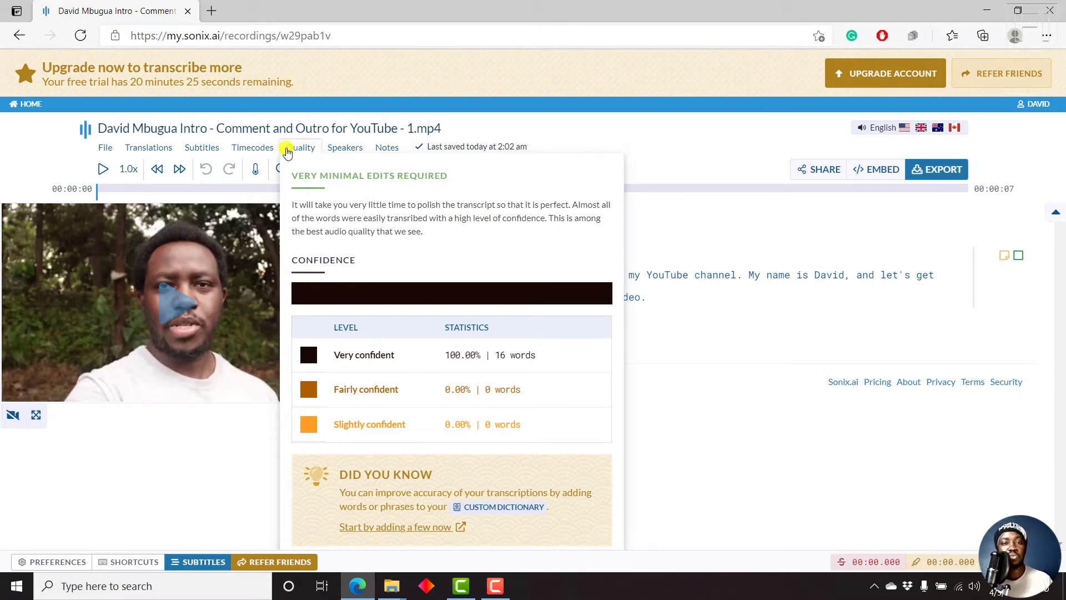
left_click(686, 147)
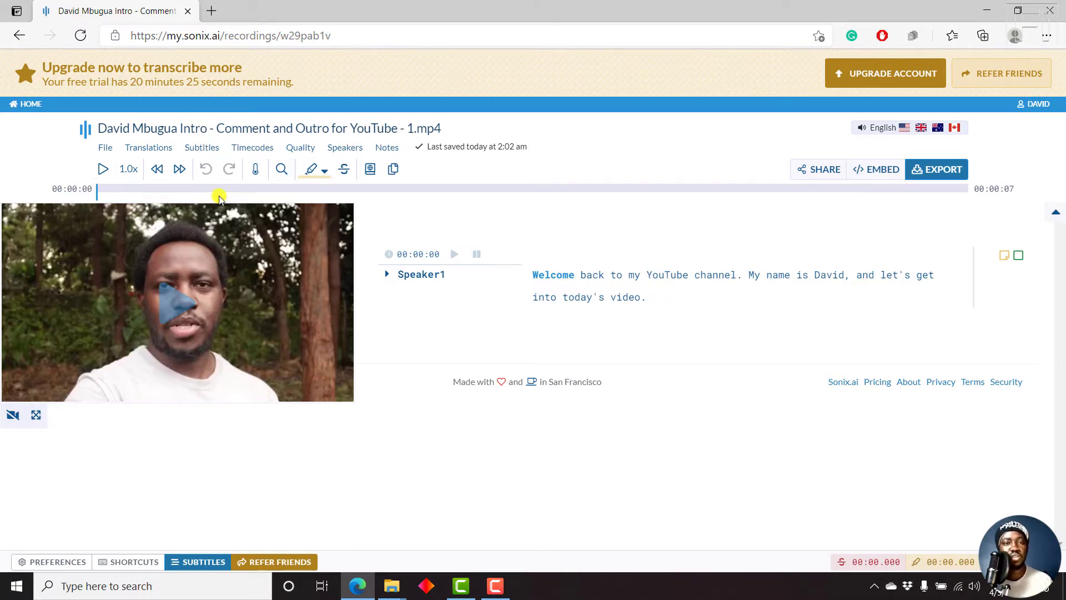
Show the subtitles timeline beneath the transcript from the Subtitles menu.
left_click(199, 150)
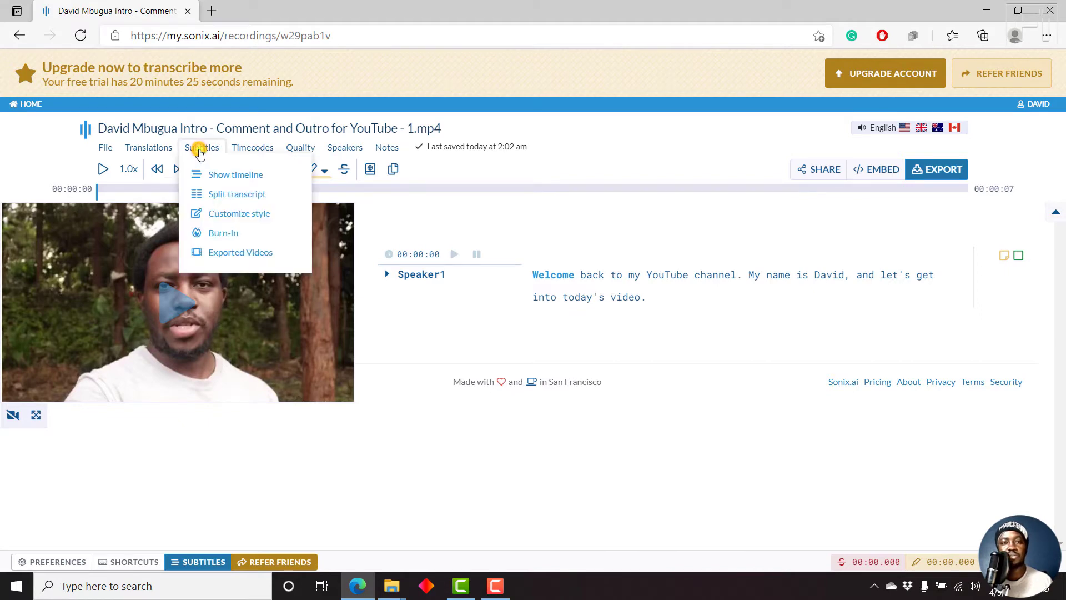
left_click(229, 181)
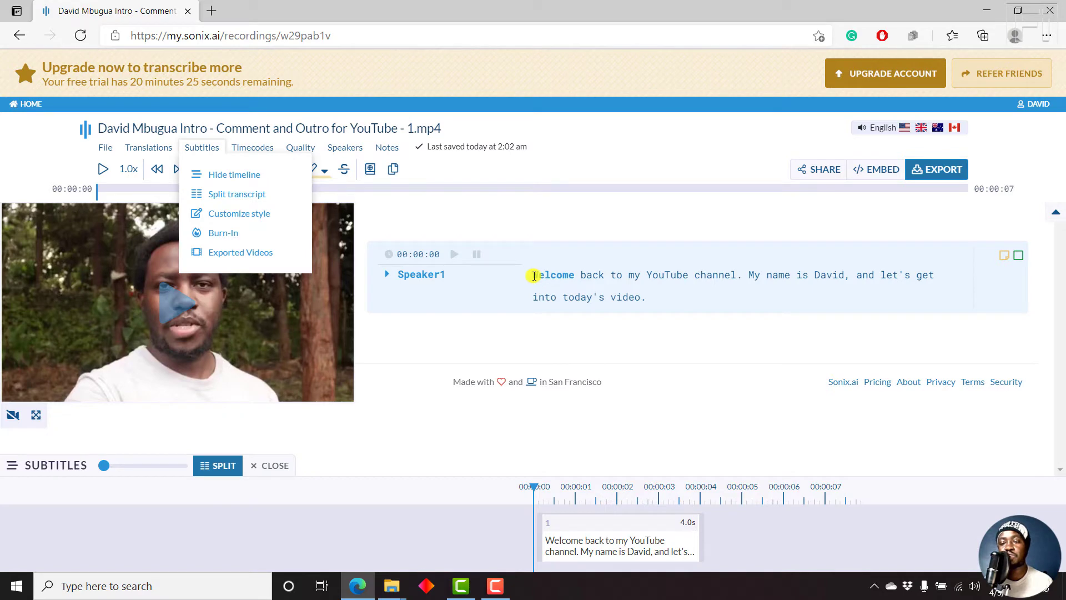
Configure subtitle splitting for 2 lines, 2s maximum duration and 32 characters per line.
left_click(247, 199)
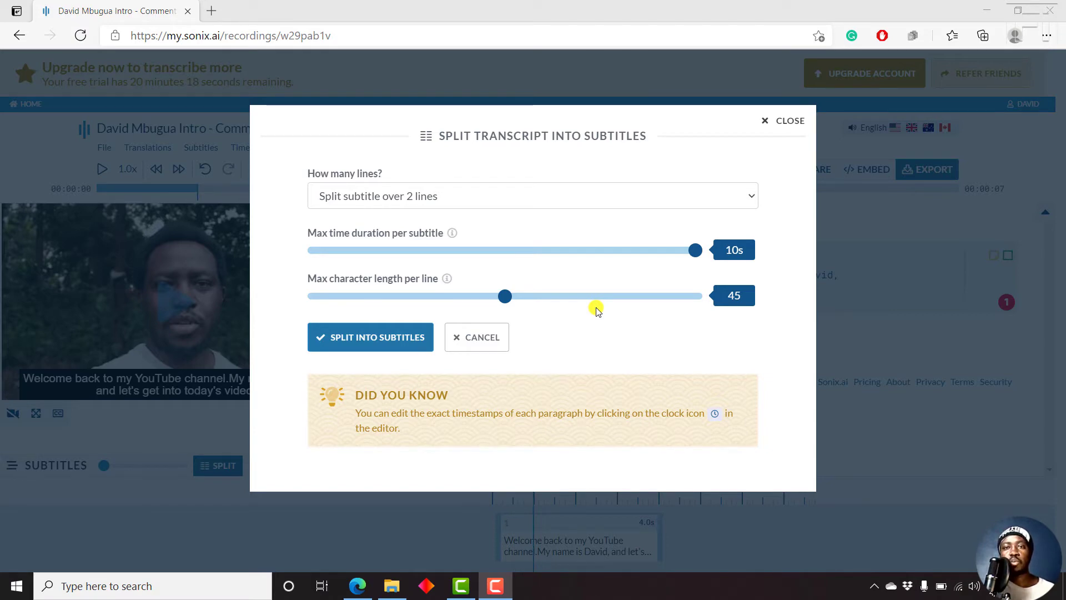
left_click(471, 198)
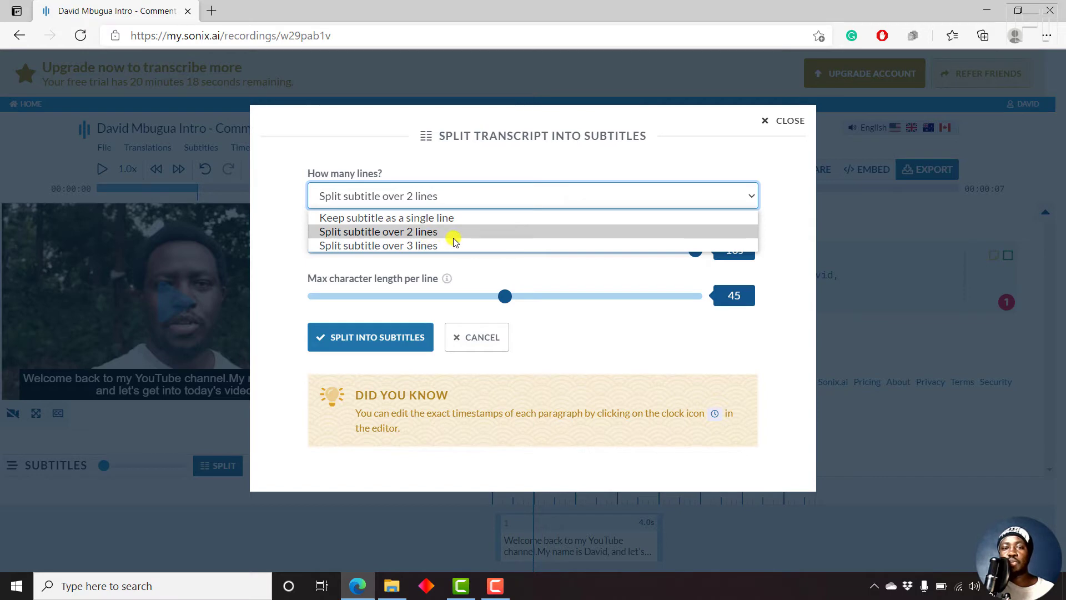
left_click(405, 232)
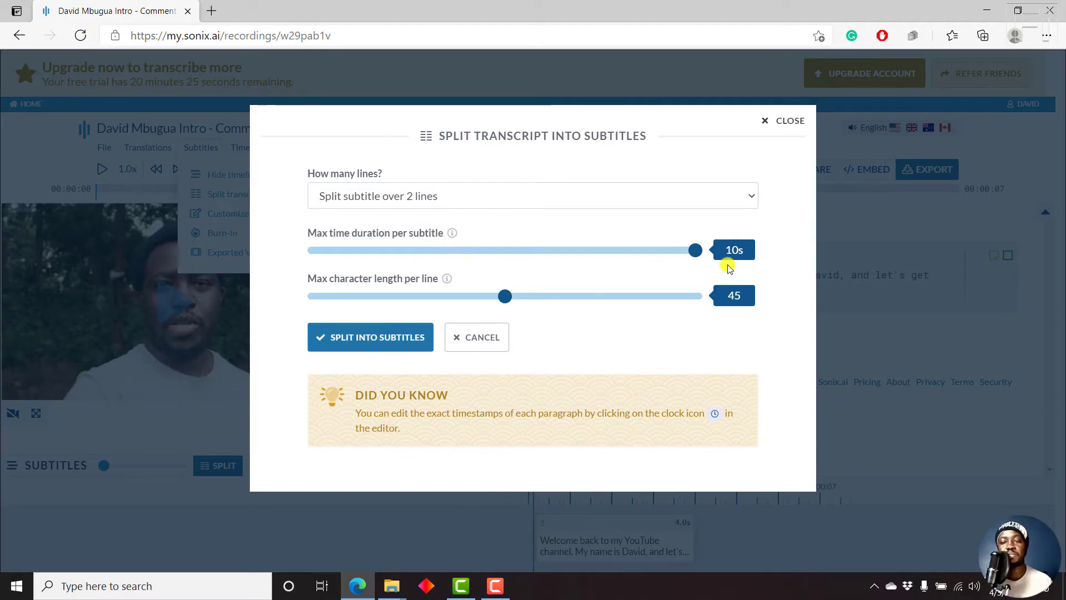
left_click_drag(695, 250, 456, 275)
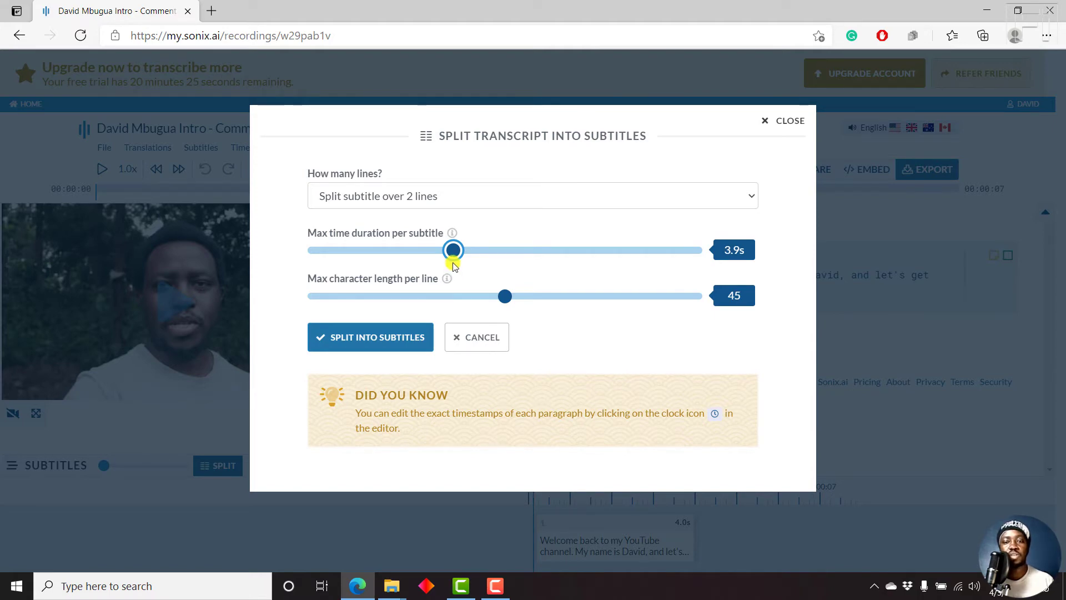
left_click_drag(452, 251, 379, 261)
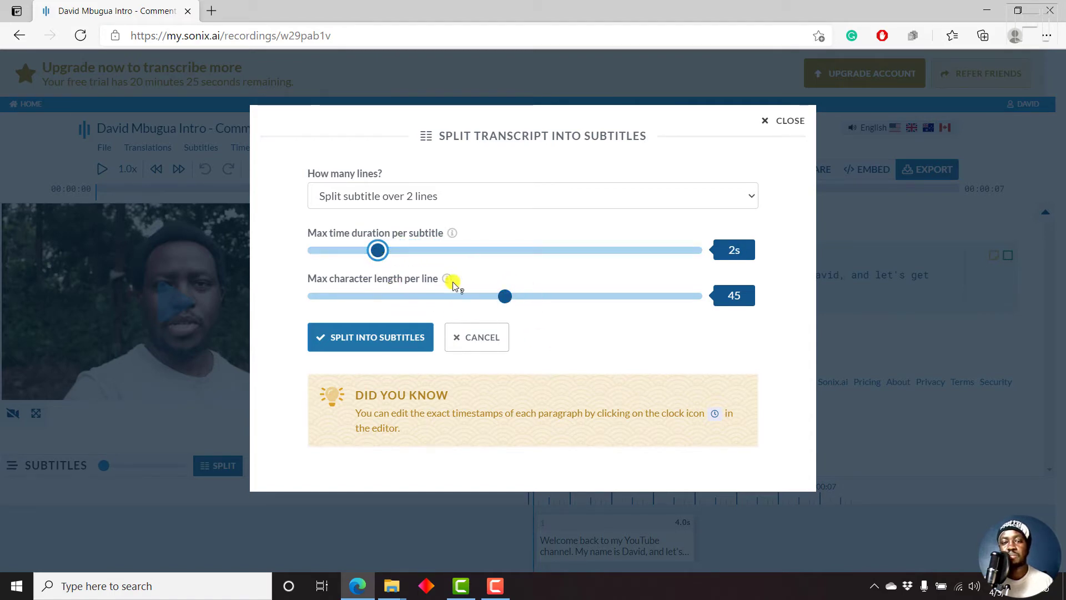
left_click_drag(503, 301, 438, 307)
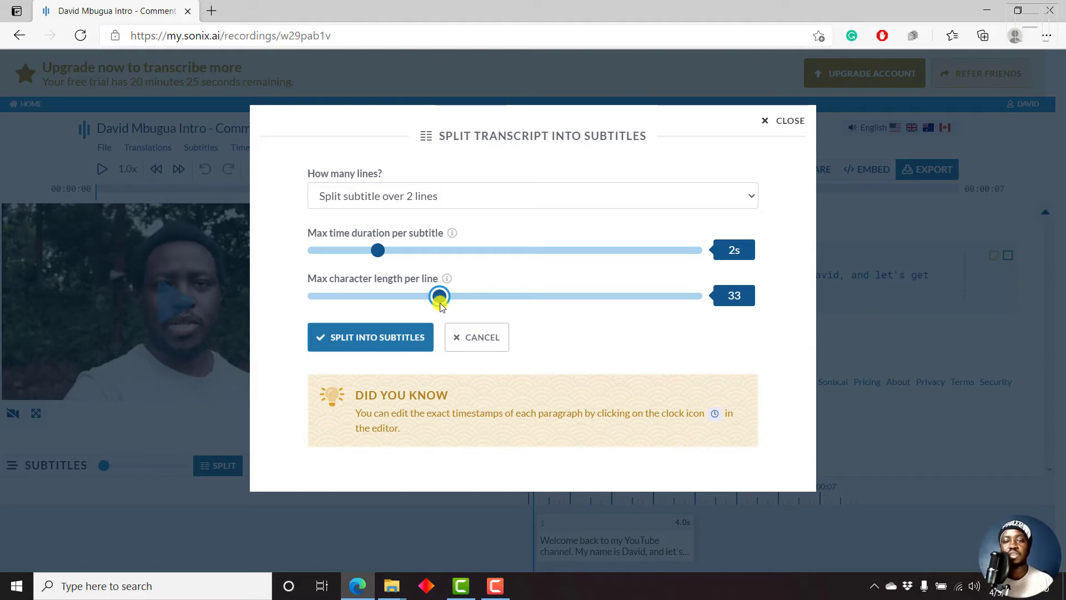
left_click_drag(440, 307, 432, 307)
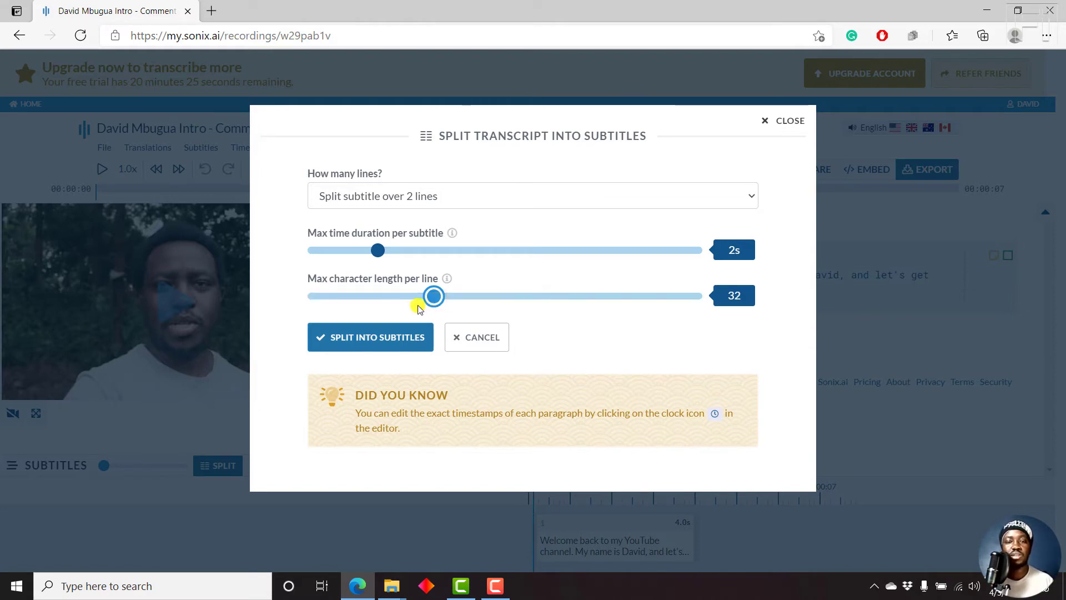
Split the transcript into 1.3s, 1.8s and 0.6s subtitles and preview them during playback.
left_click(368, 337)
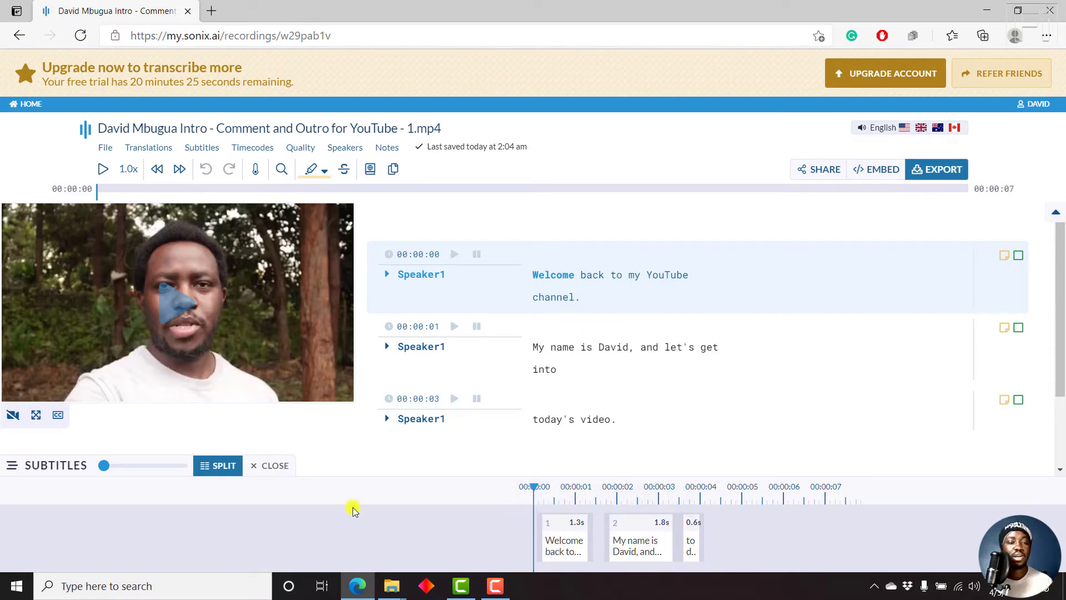
left_click(163, 306)
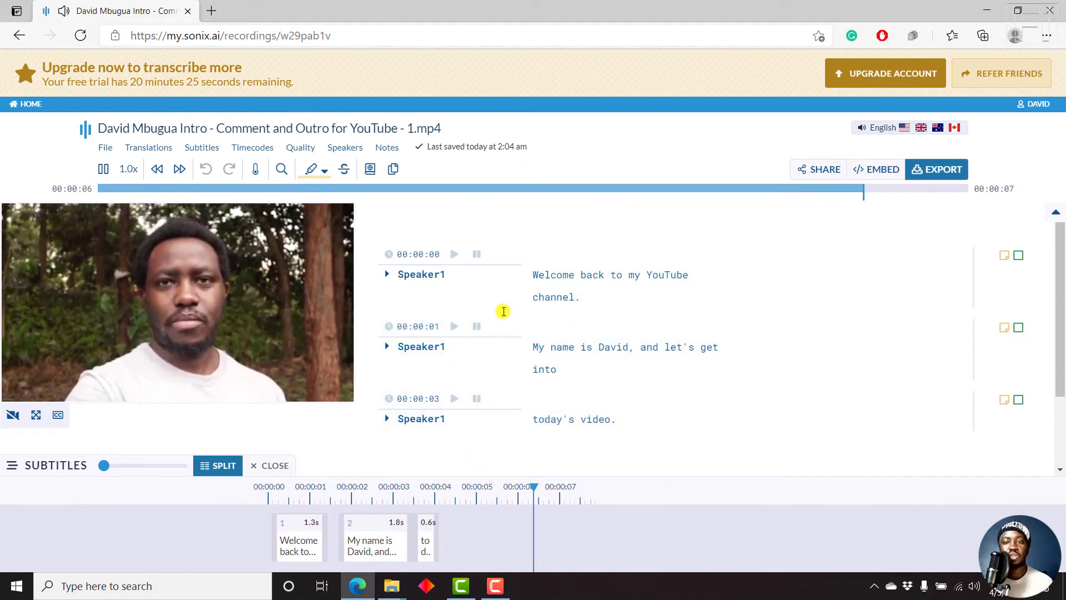
Break the first caption after 'Welcome back to my', keeping 'YouTube channel' together on the next line.
left_click(649, 271)
key("Return")
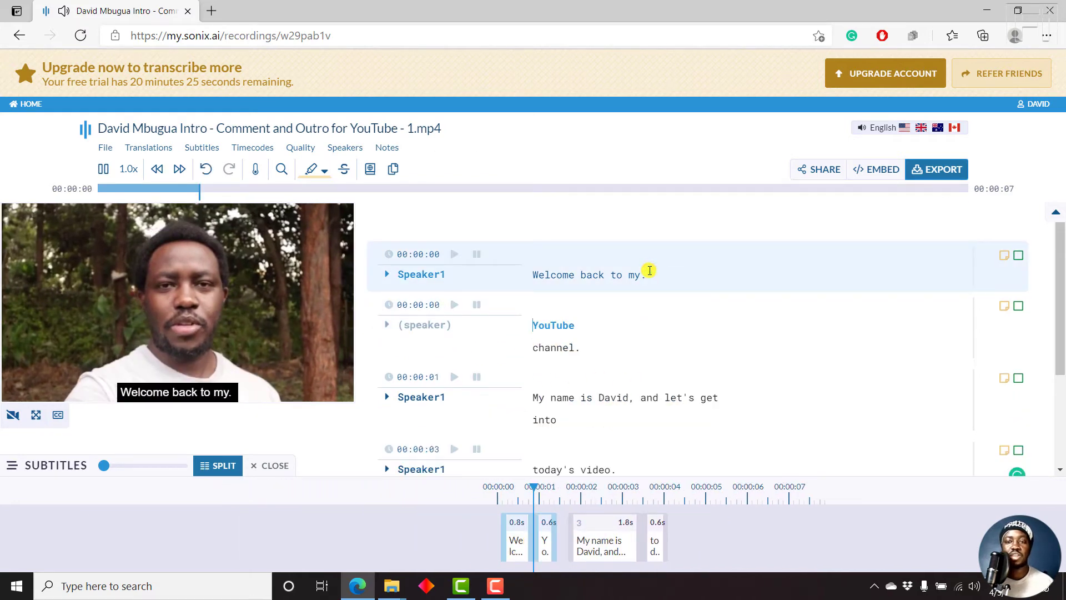
key("BackSpace")
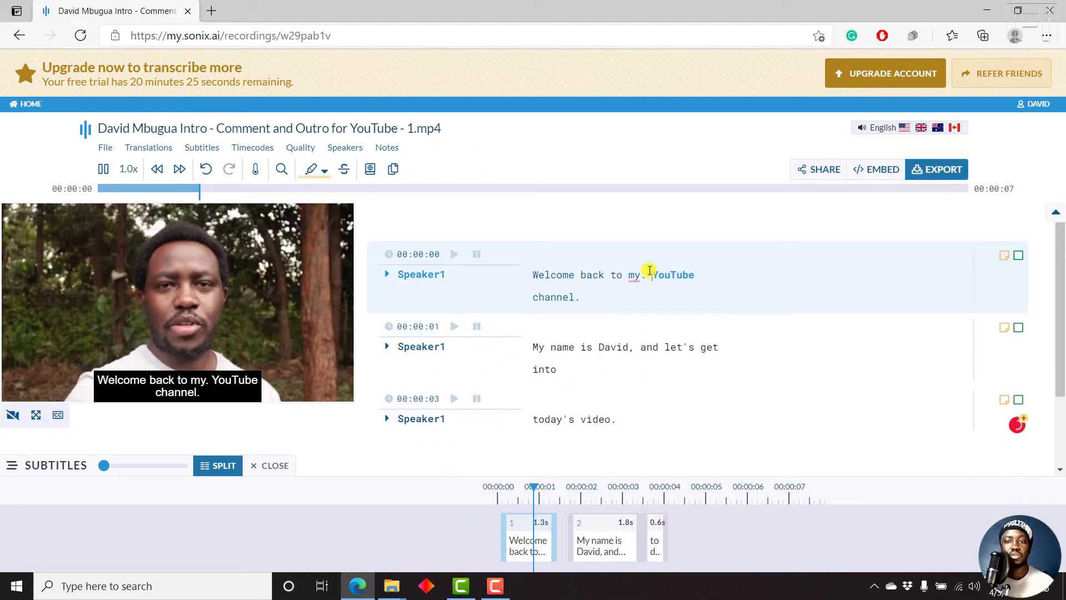
key("BackSpace")
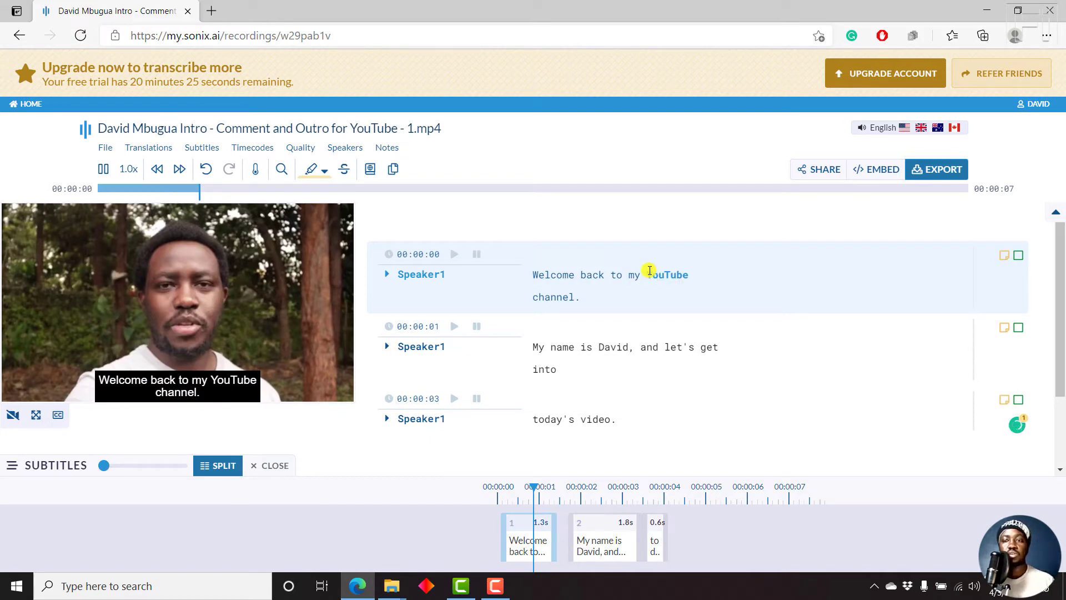
key("shift+Return")
key("BackSpace")
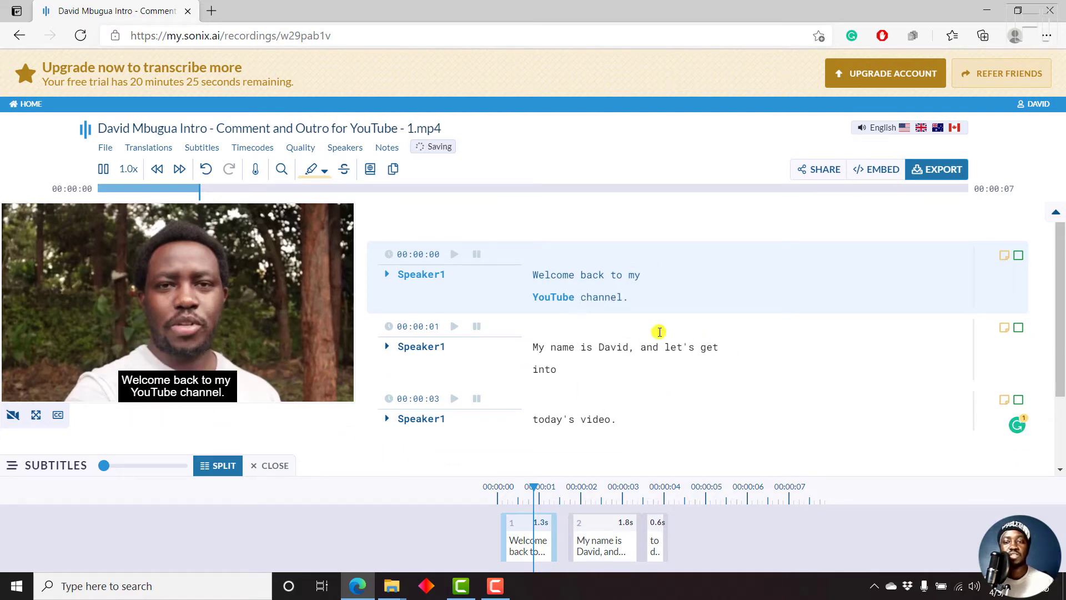
Break the second caption onto a new line before 'and'.
left_click(643, 344)
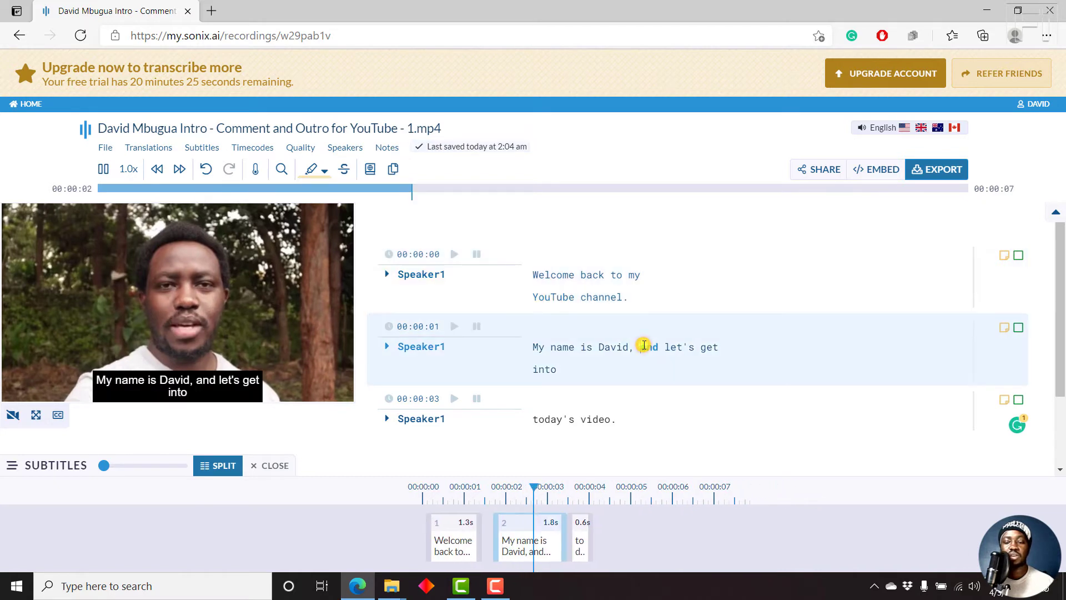
key("shift+Return")
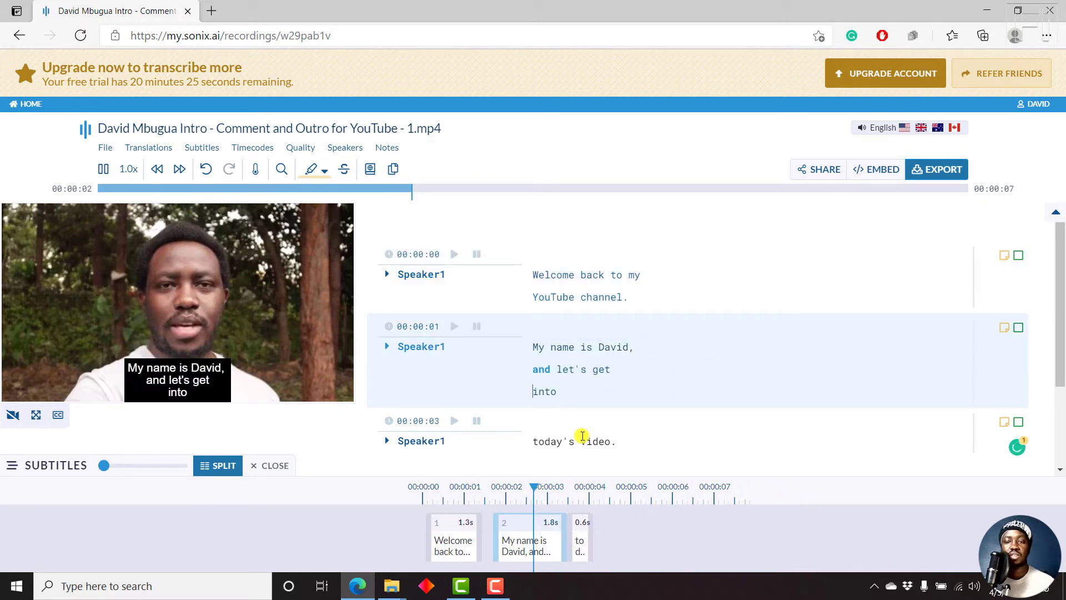
key("BackSpace")
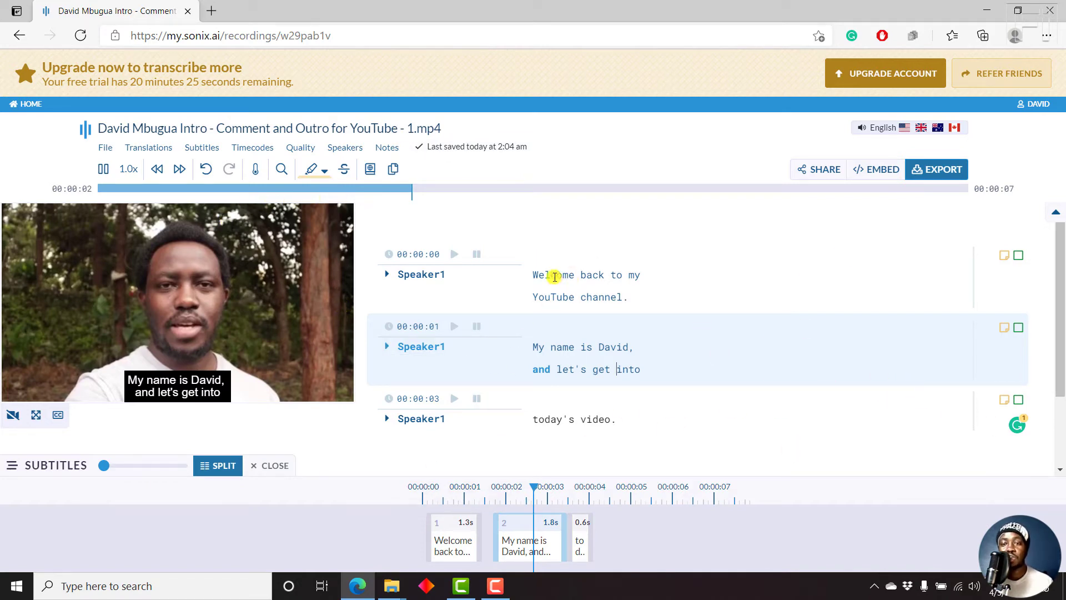
Tick 'Mark as completed' on the 00:00:00 and 00:00:01 transcript blocks.
left_click(1019, 256)
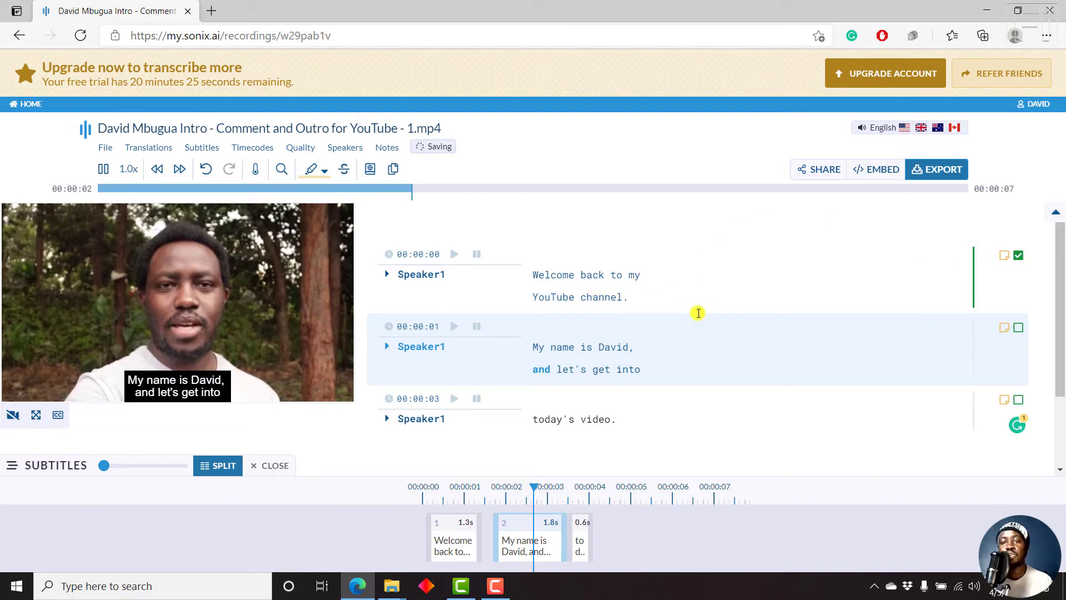
left_click(1020, 327)
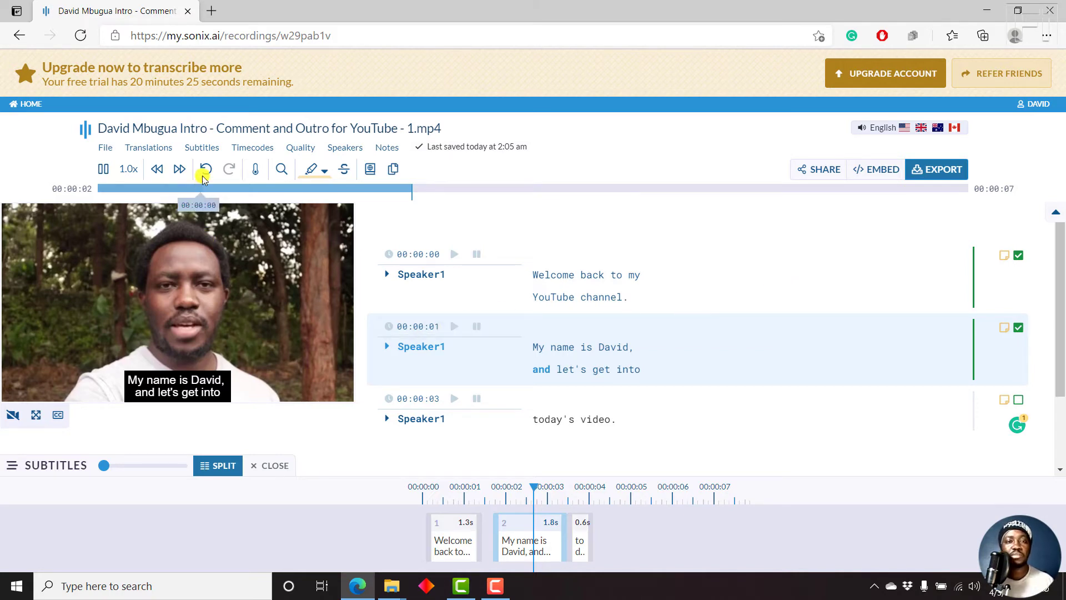
Compare the None, Outline and Full caption backgrounds, then save the Wrap style.
left_click(194, 148)
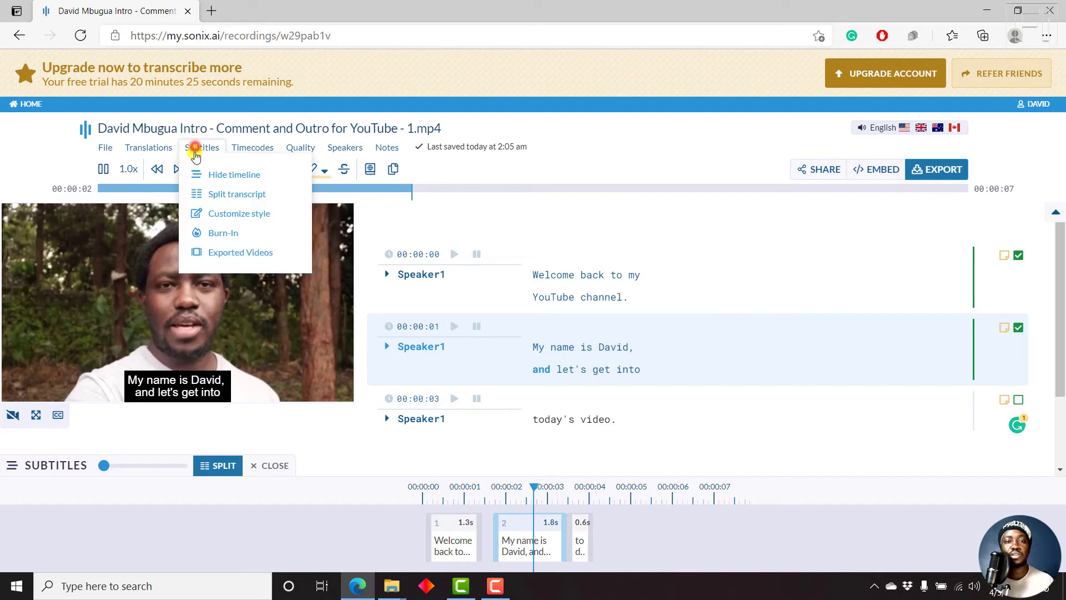
left_click(231, 215)
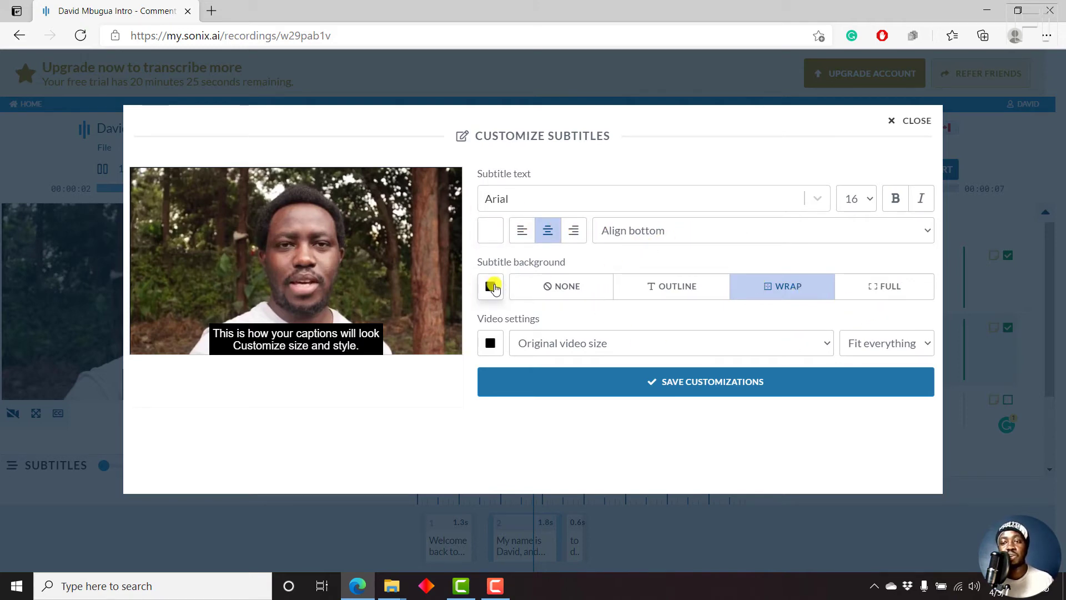
left_click(554, 287)
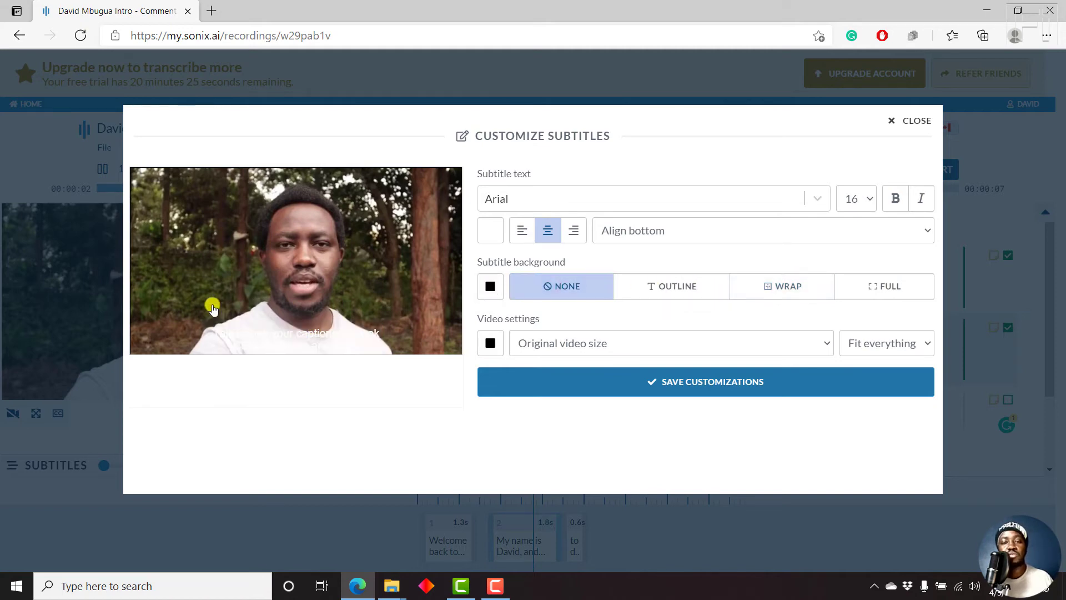
left_click(650, 288)
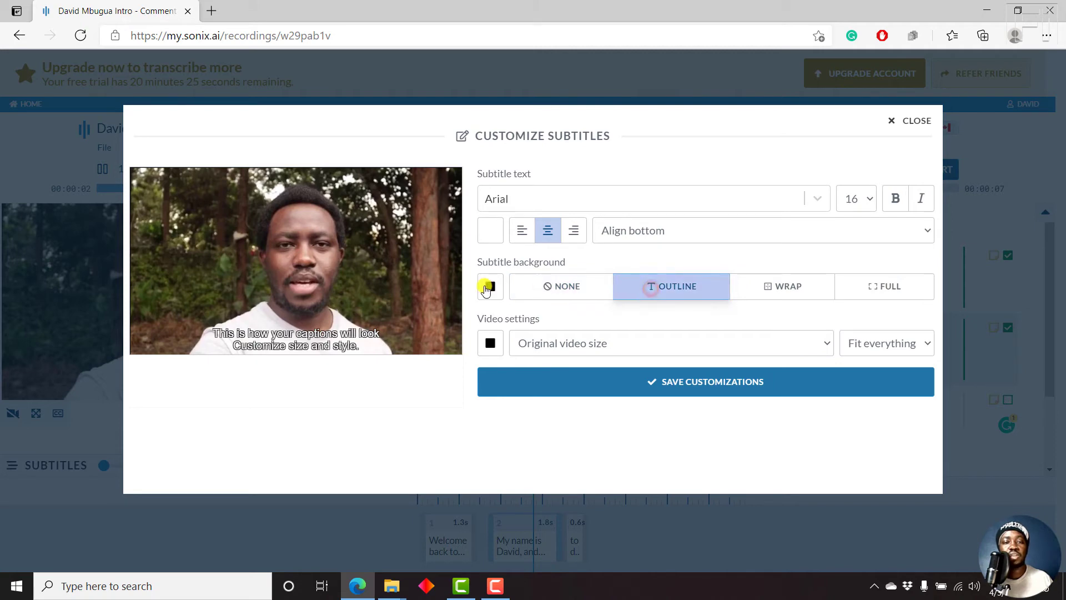
left_click(876, 284)
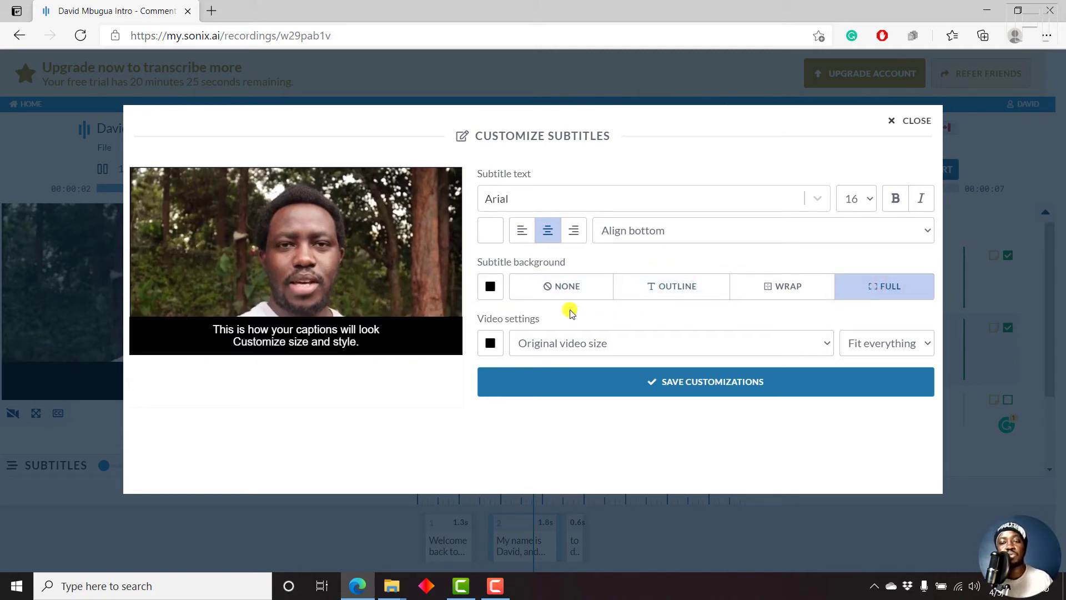
left_click(783, 288)
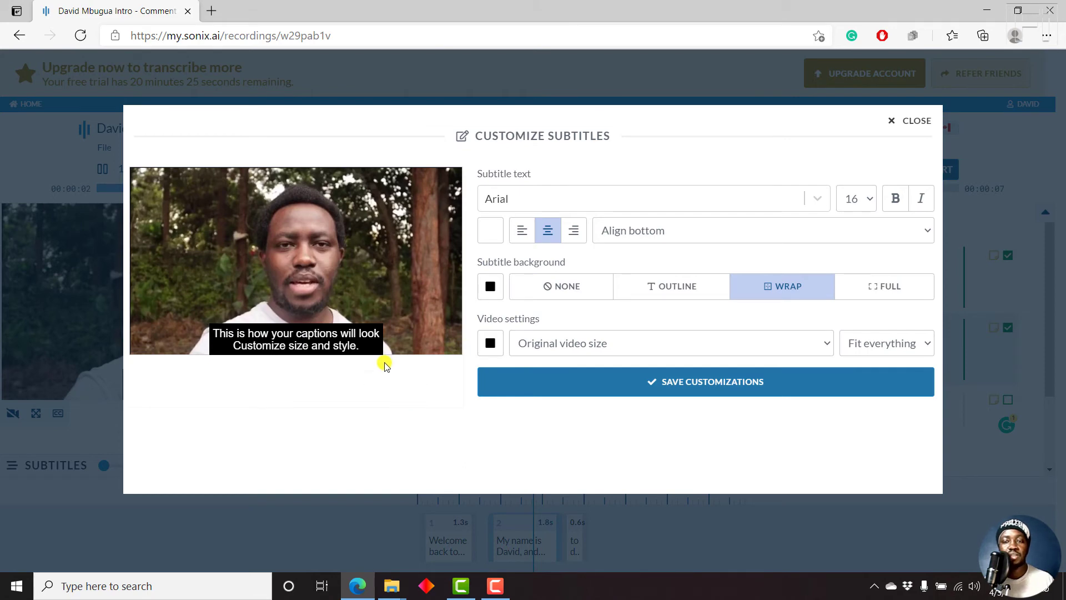
left_click(710, 386)
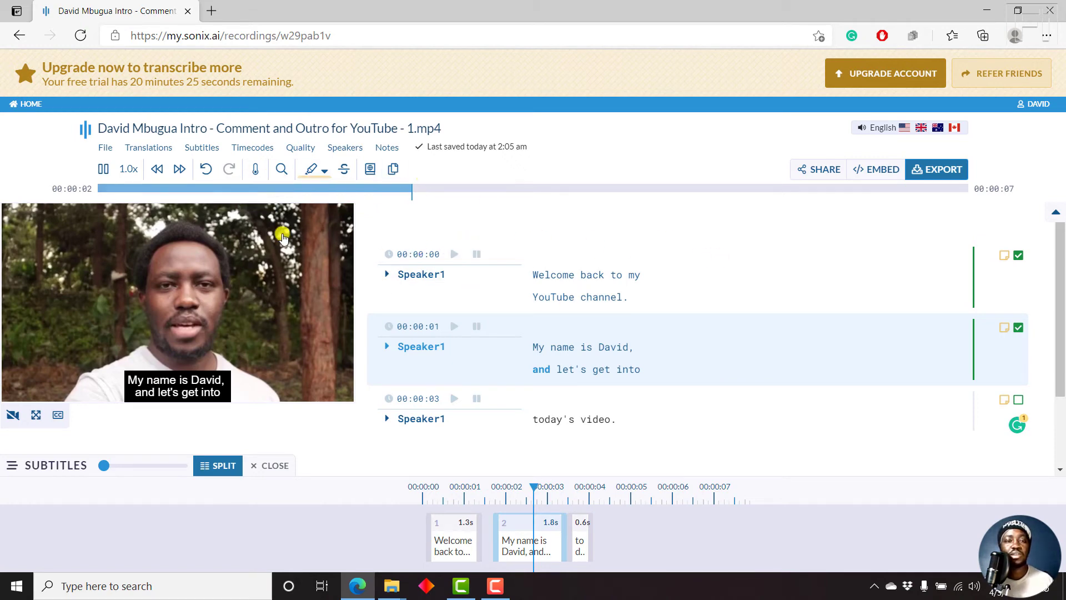
Create a video with the subtitles burned in, using the Burn-In subtitle option.
left_click(199, 148)
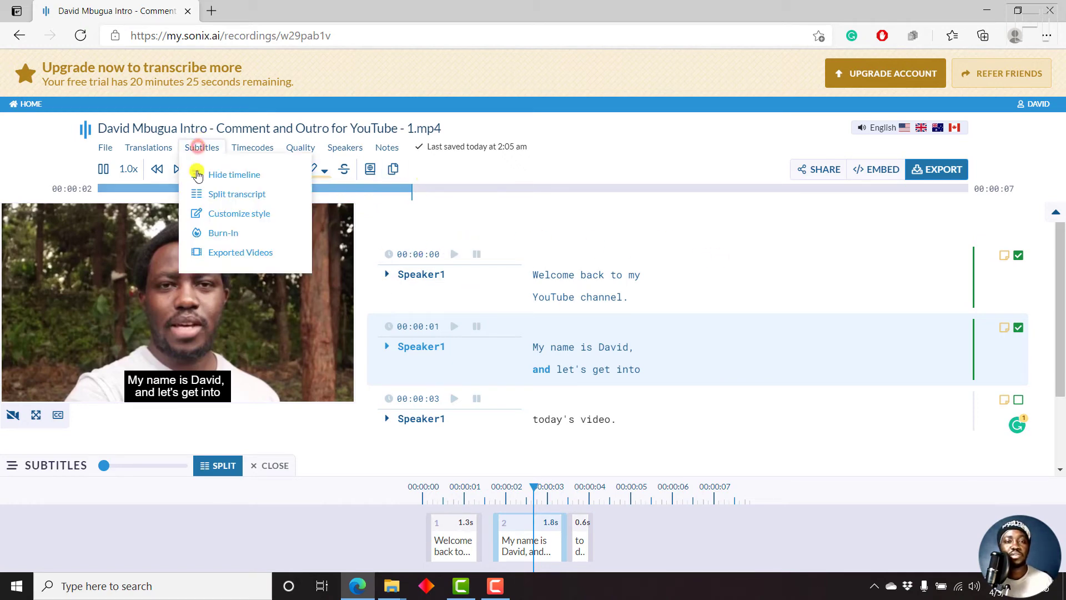
left_click(229, 236)
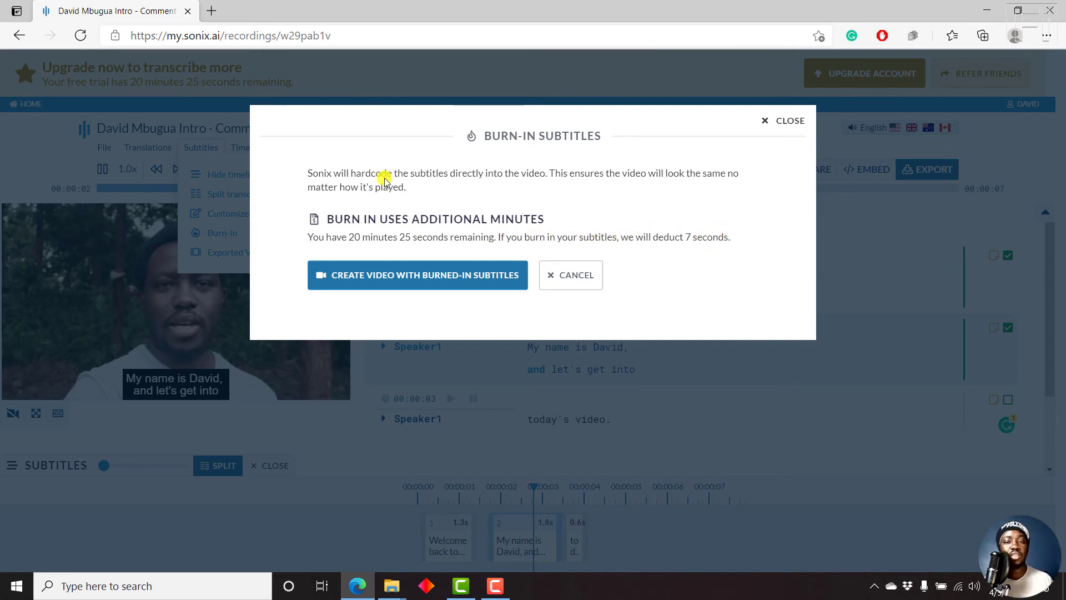
left_click(423, 273)
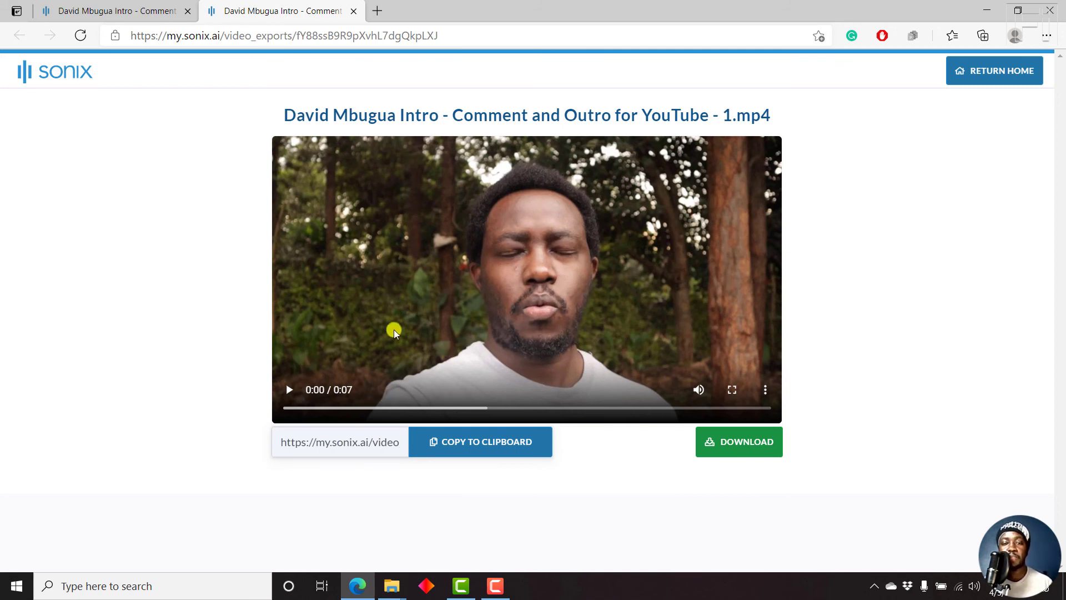
Play the exported video, download it as MP4, and return to the editor tab.
left_click(290, 389)
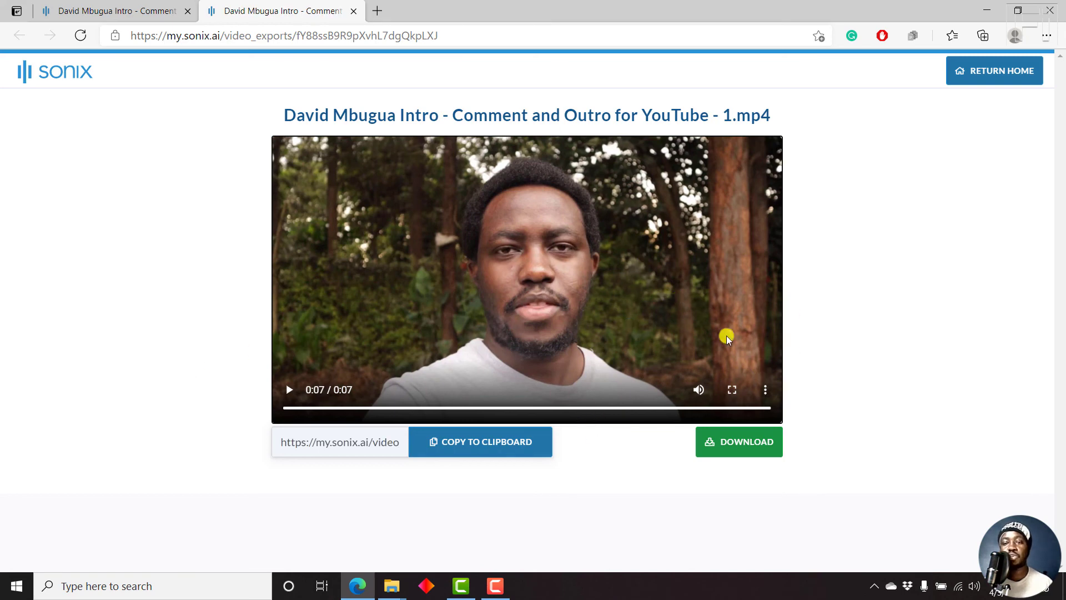
left_click(737, 443)
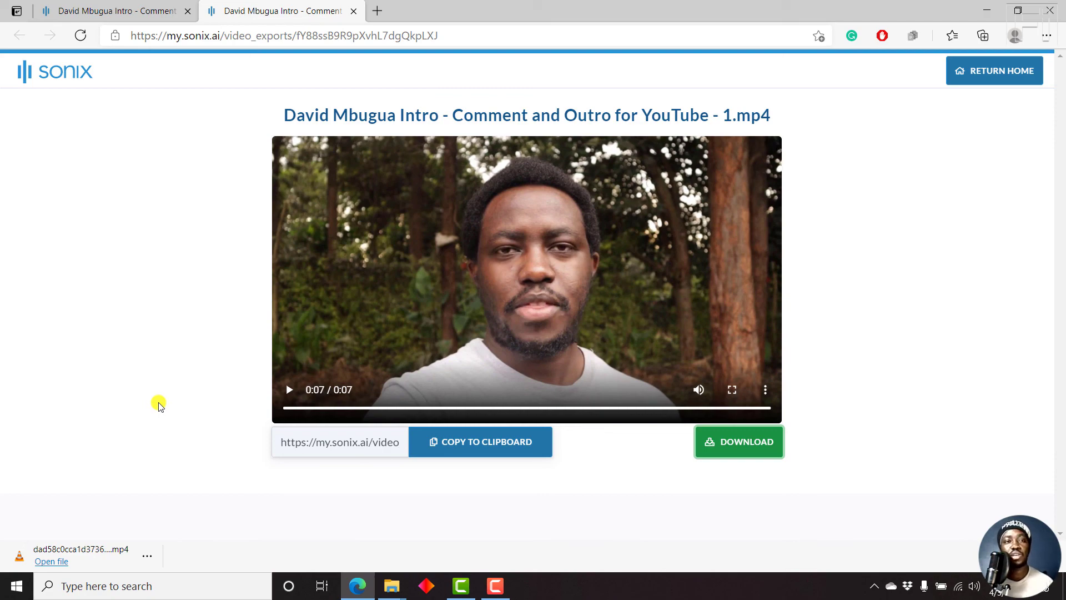
left_click(115, 12)
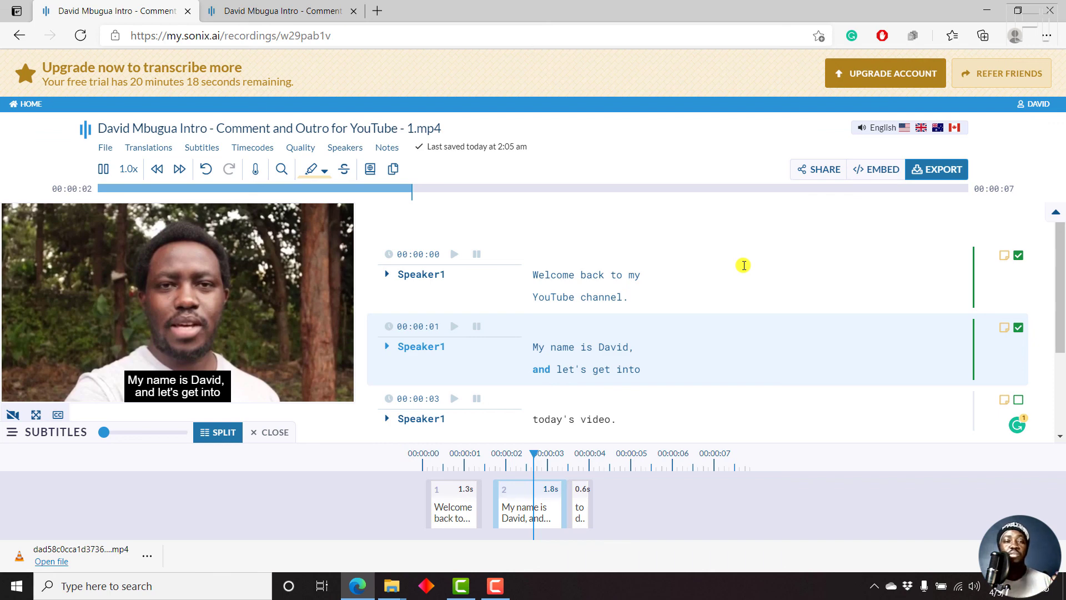
Open the Subtitles menu to reach the Exported Videos entry.
left_click(203, 147)
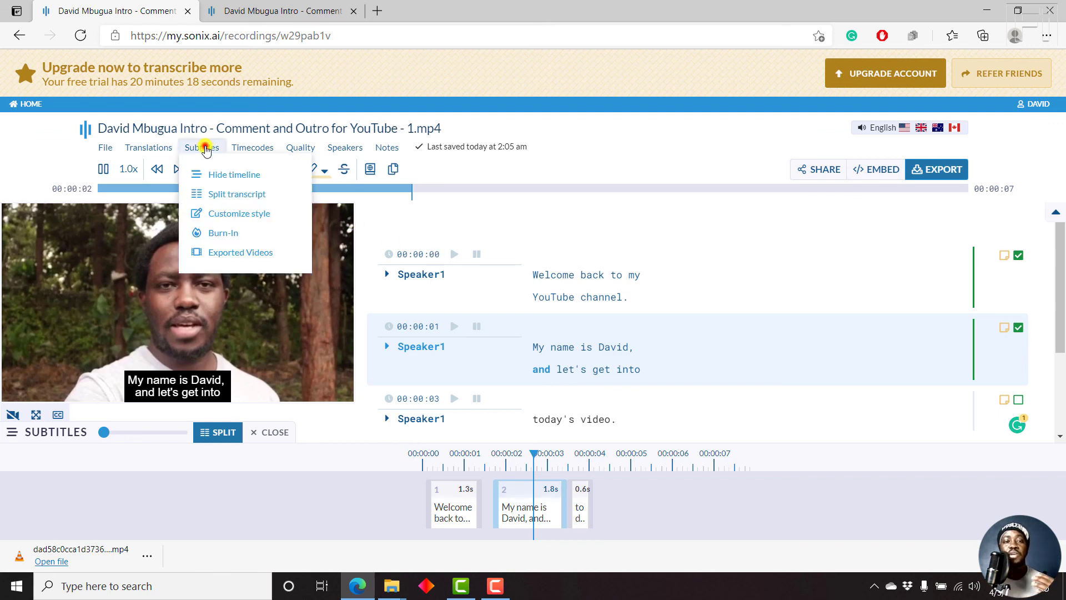